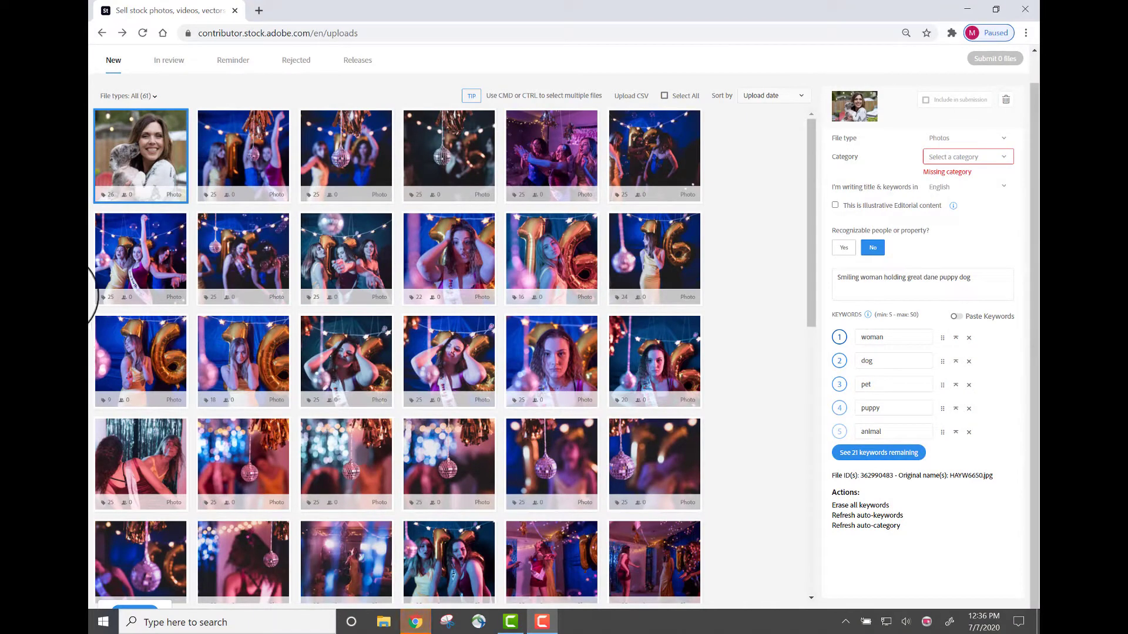
Mark the woman-and-dog photo as showing recognizable people and start an Adobe Sign release
mouse_move(151, 141)
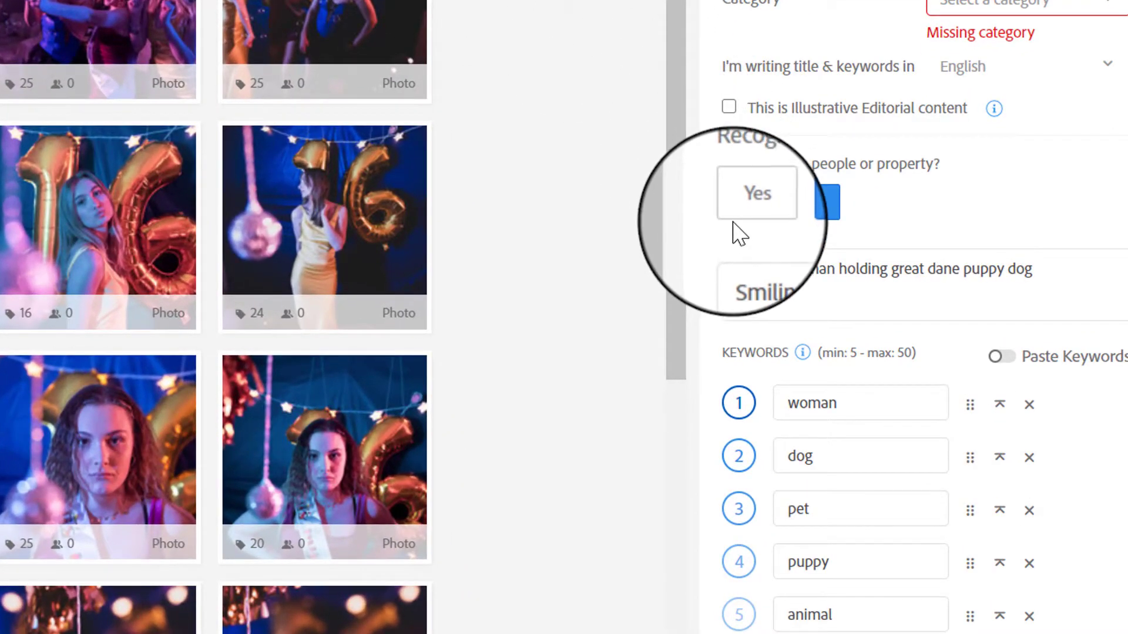
left_click(747, 208)
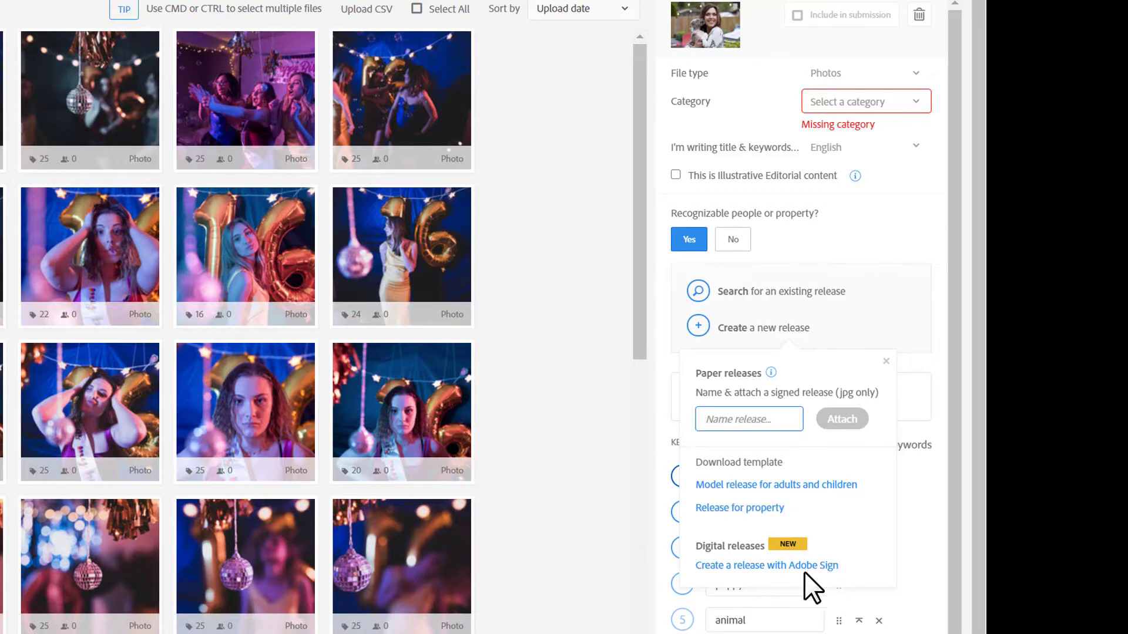
left_click(774, 566)
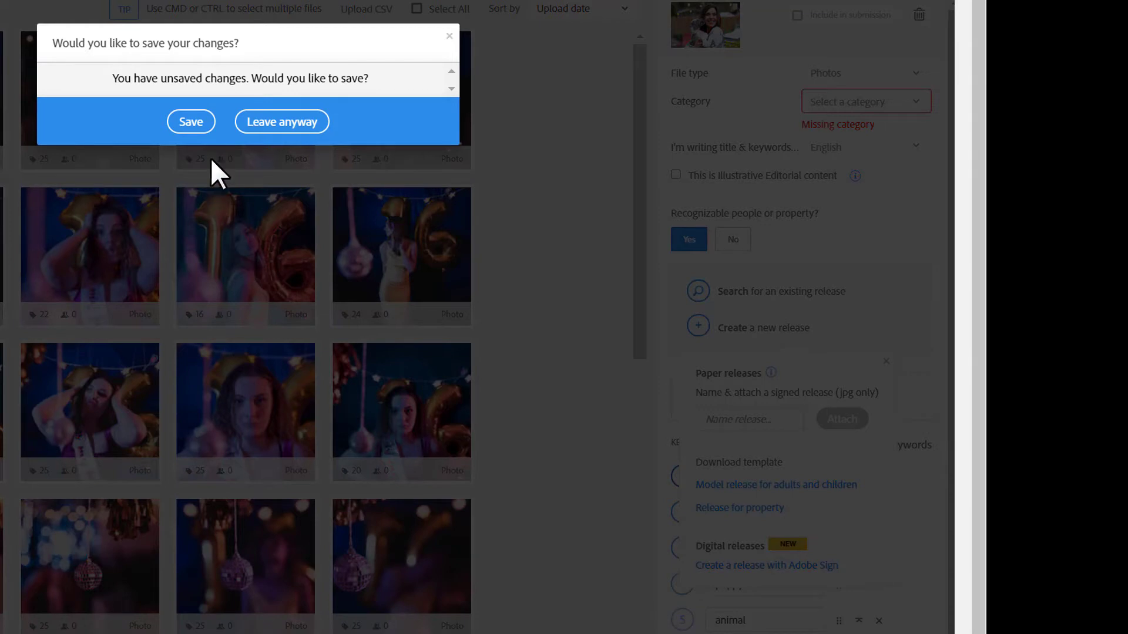
Save the photo's changes and enter the model's first and last name on the release form
left_click(183, 123)
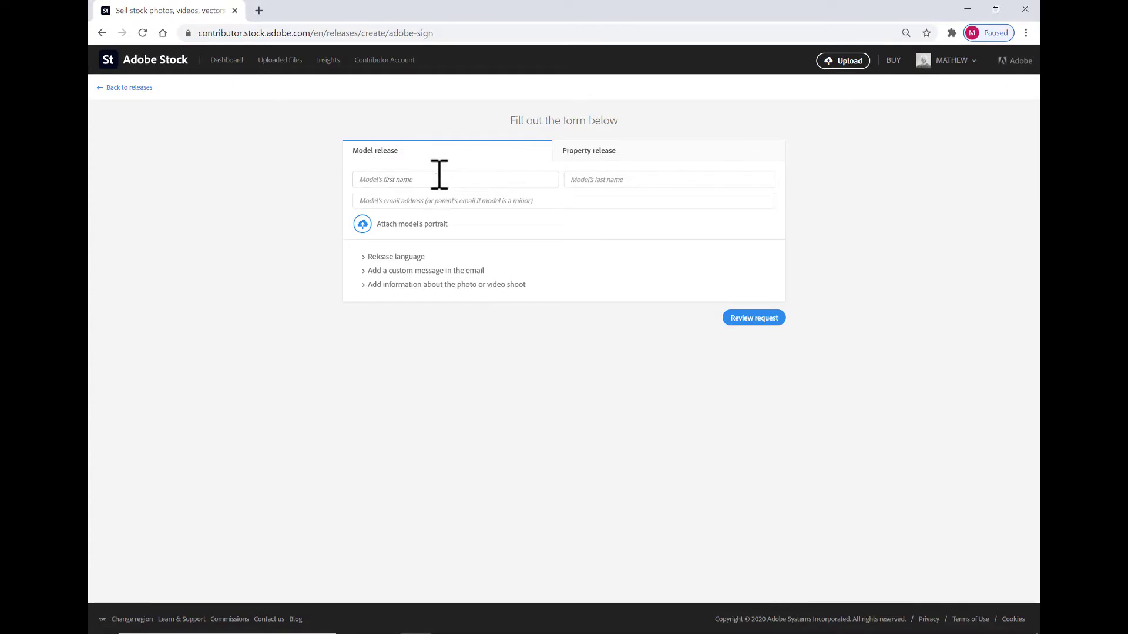
left_click(440, 178)
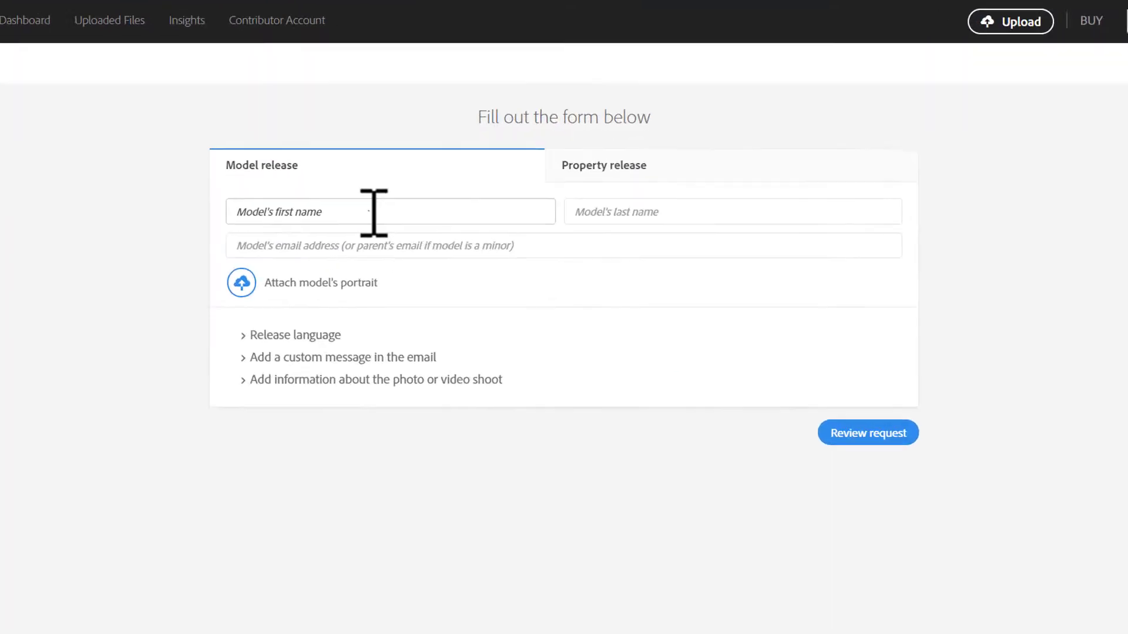
left_click(374, 212)
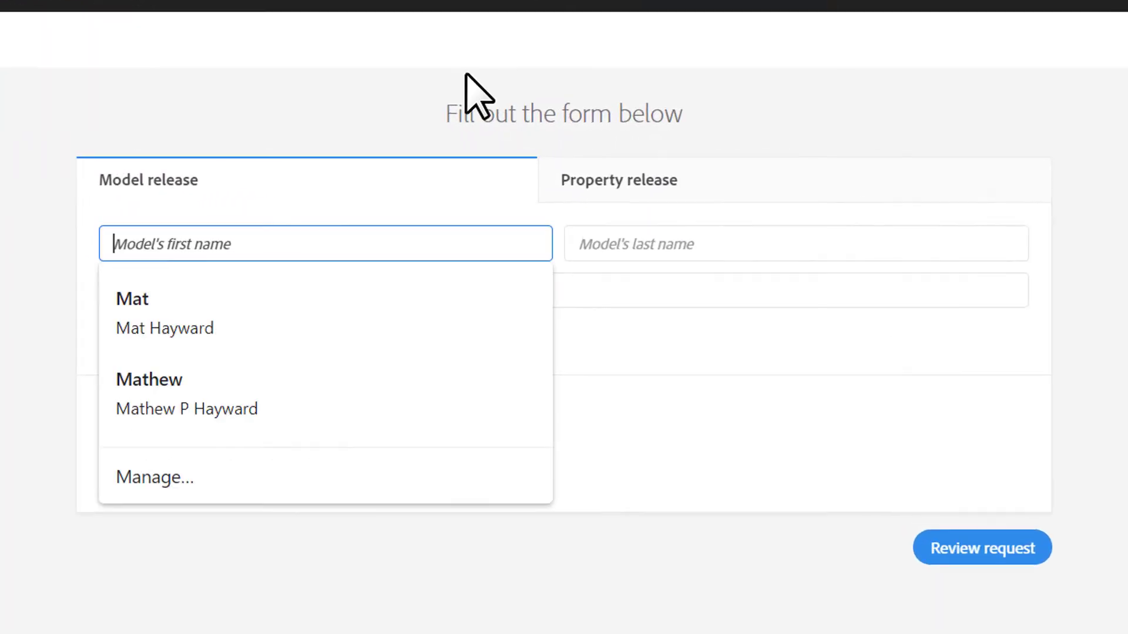
type("Bernadette")
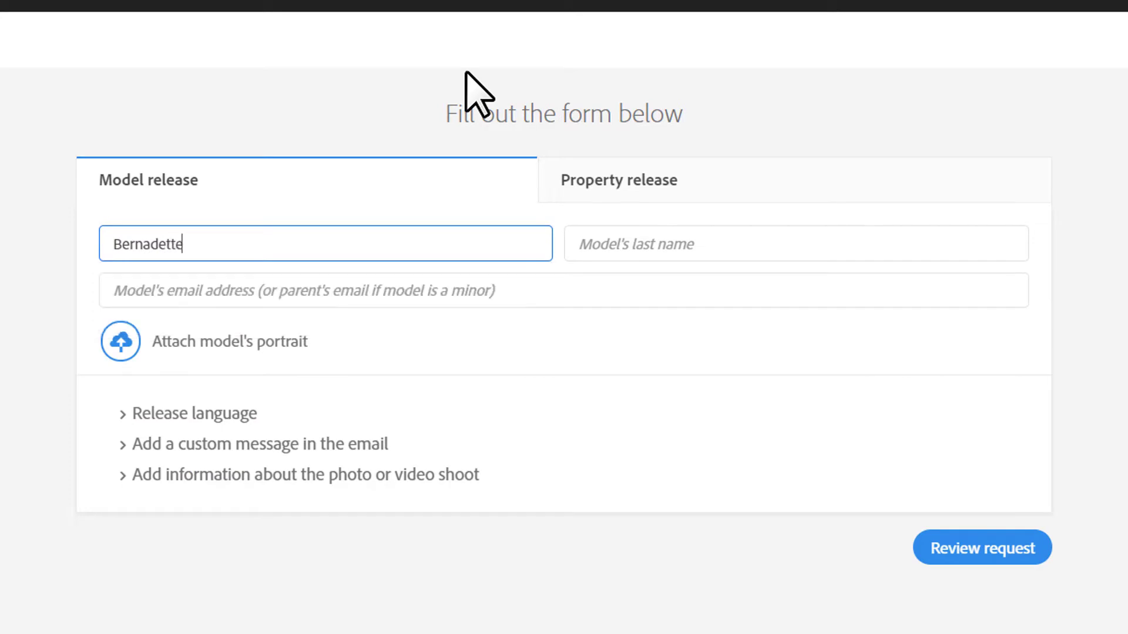
key("Tab")
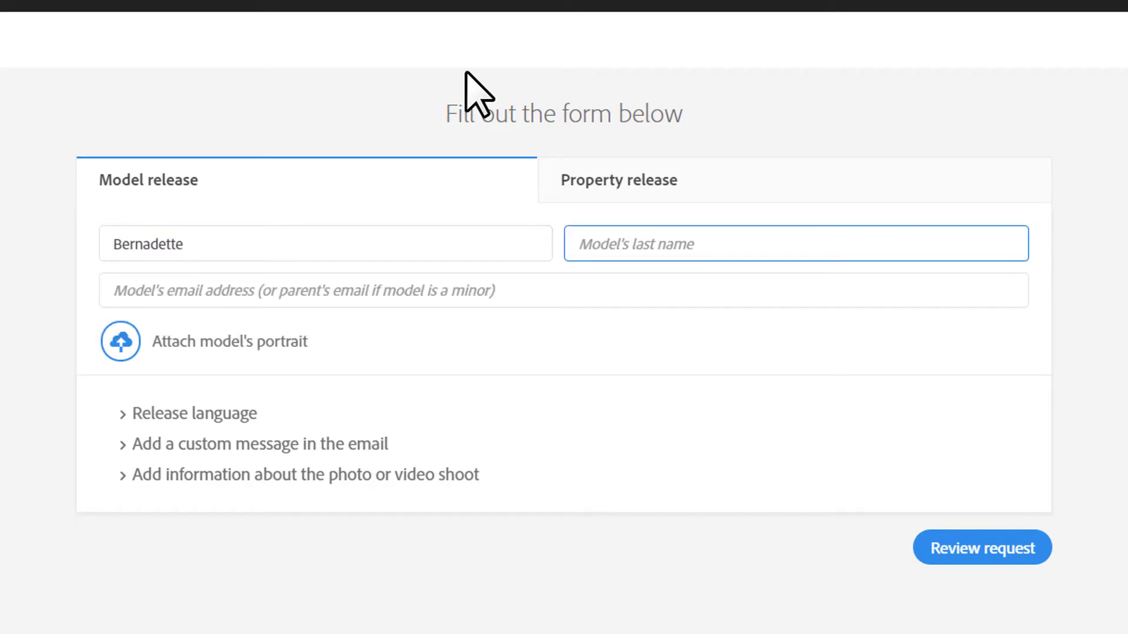
type("Model")
Enter the model's e-mail address and attach HAYW6650.jpg as the model's portrait
key("Tab")
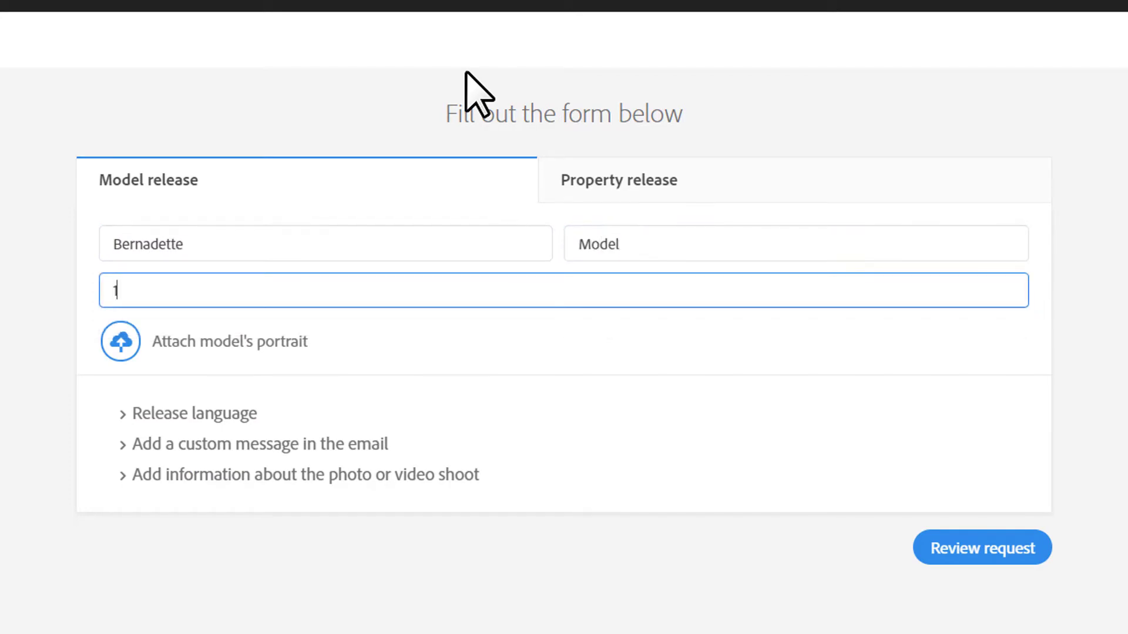
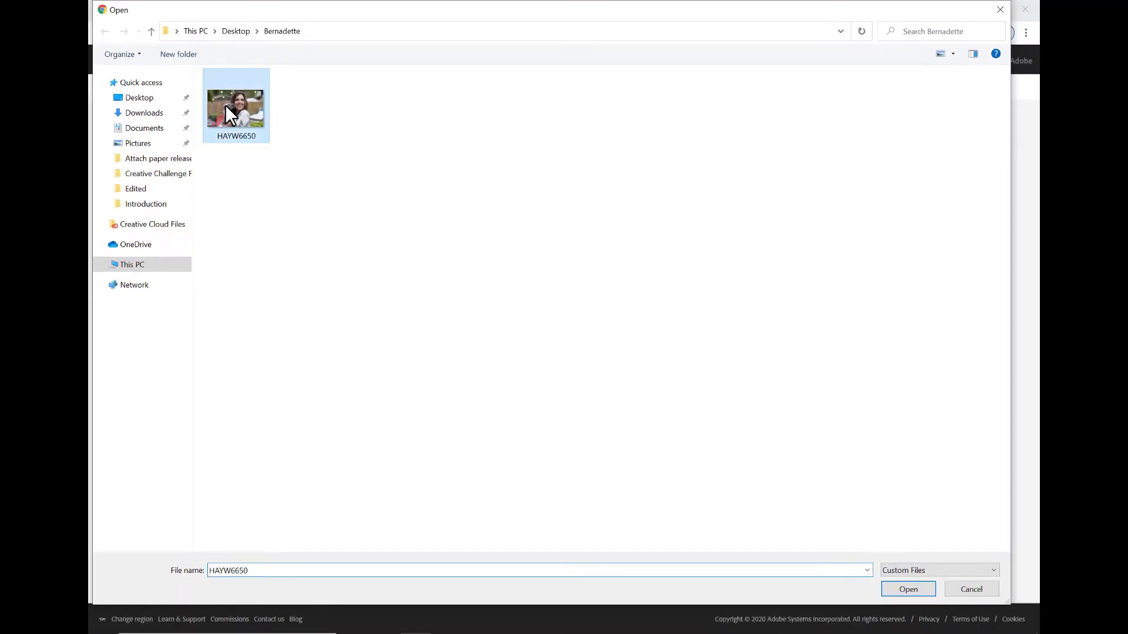
left_click(907, 589)
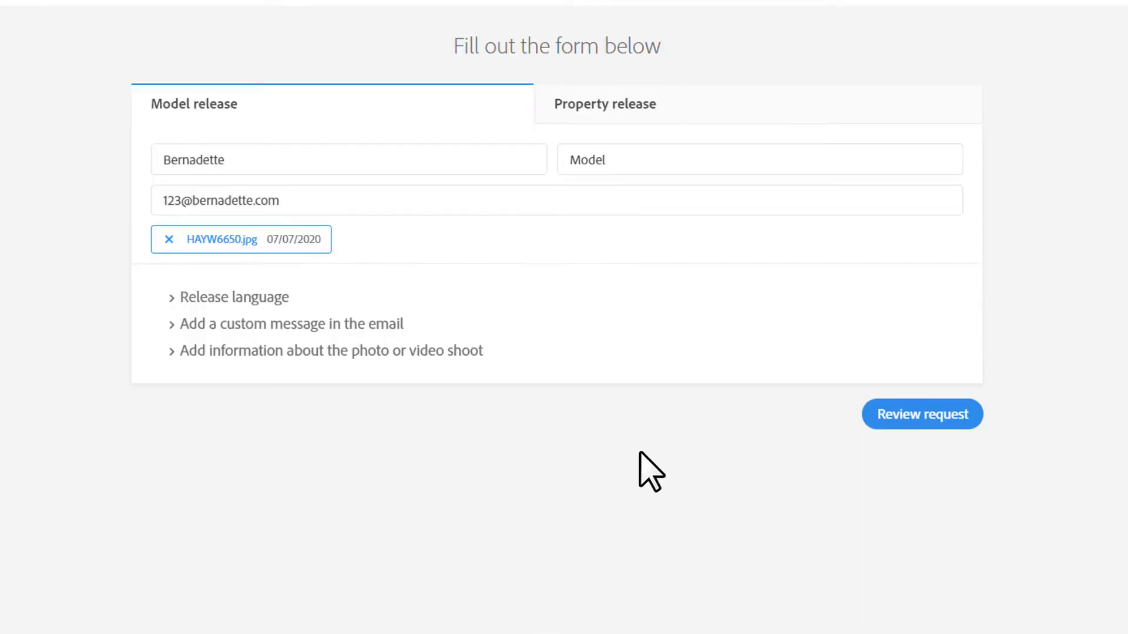
Preview the model release request, then send it to the model
left_click(913, 416)
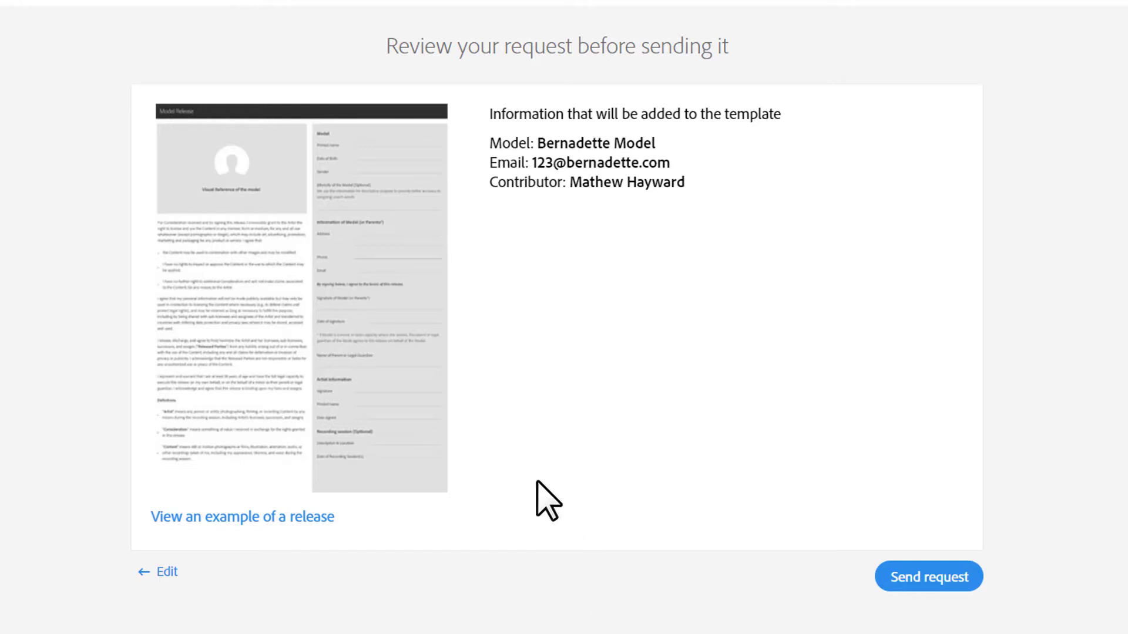
left_click(908, 577)
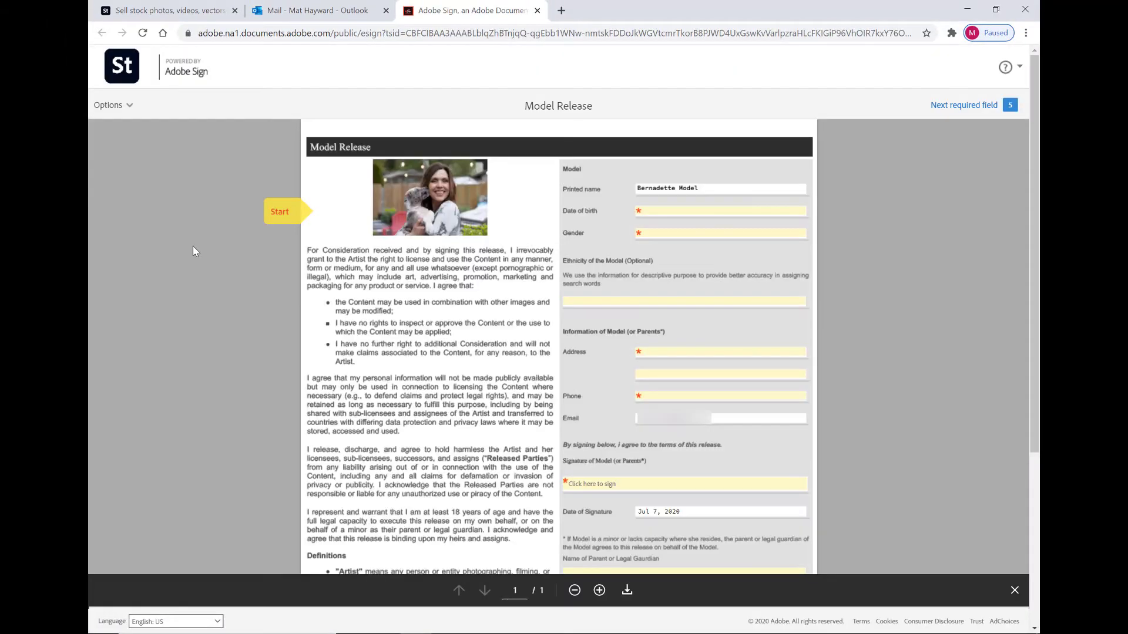
Fill in the model's date of birth, gender Female and ethnicity Caucasian
left_click(278, 222)
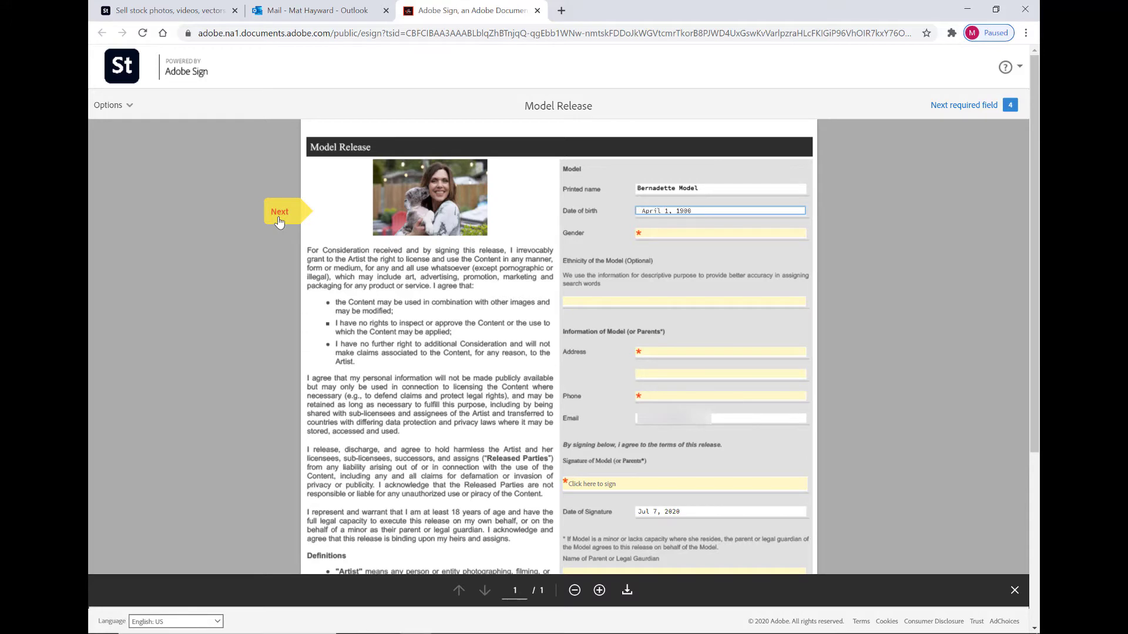
left_click(279, 213)
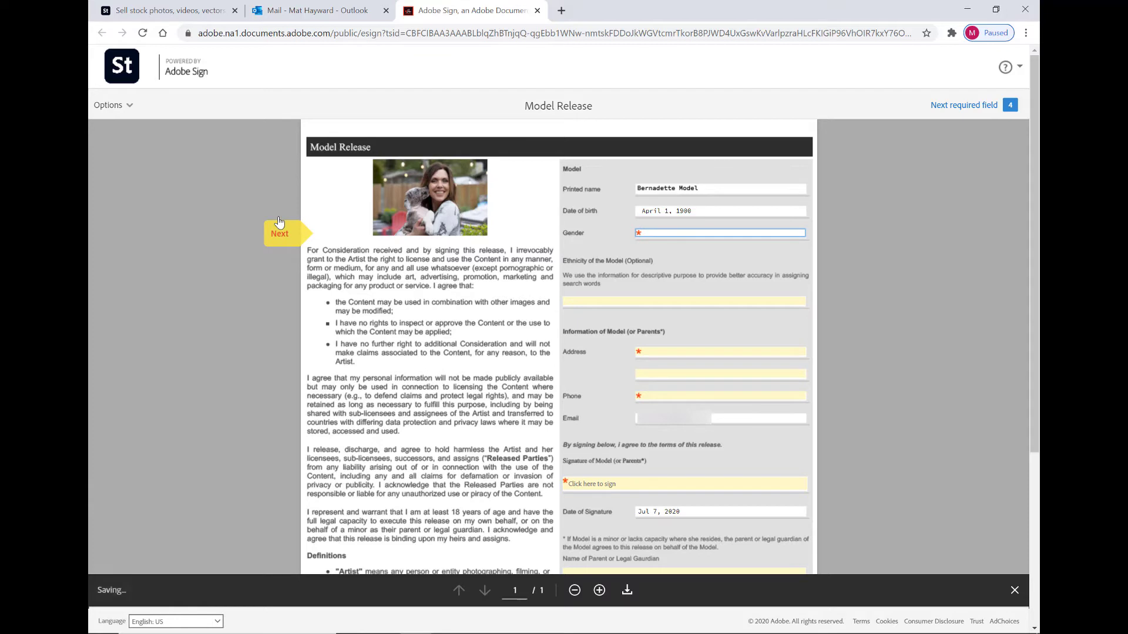
type("Female")
left_click(279, 222)
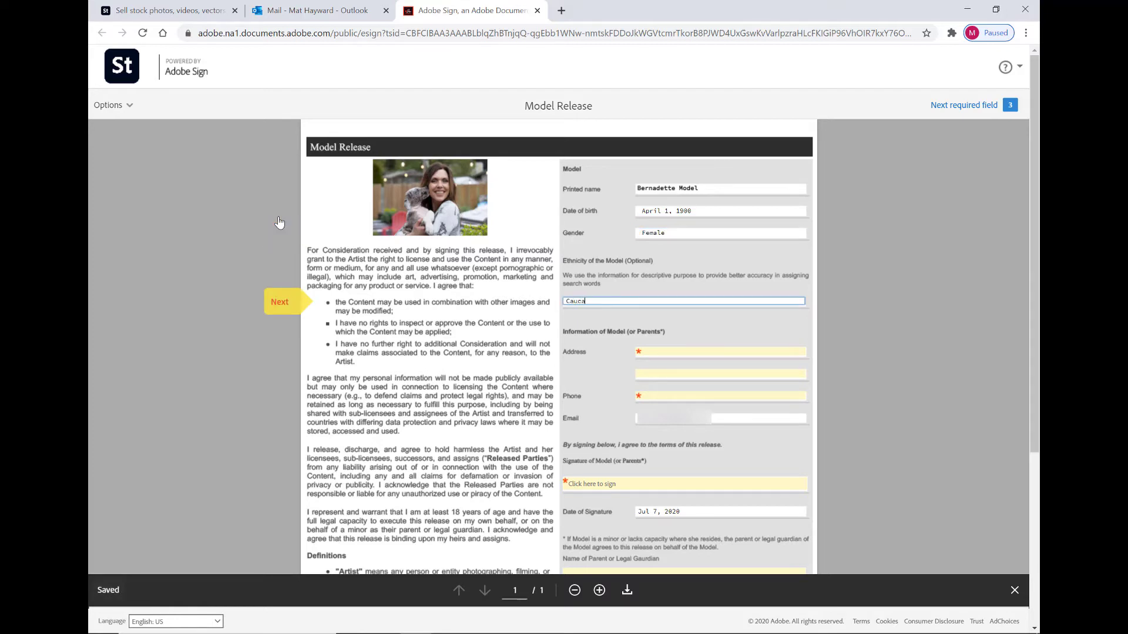
Enter the model's street address and phone number on the release
key("Tab")
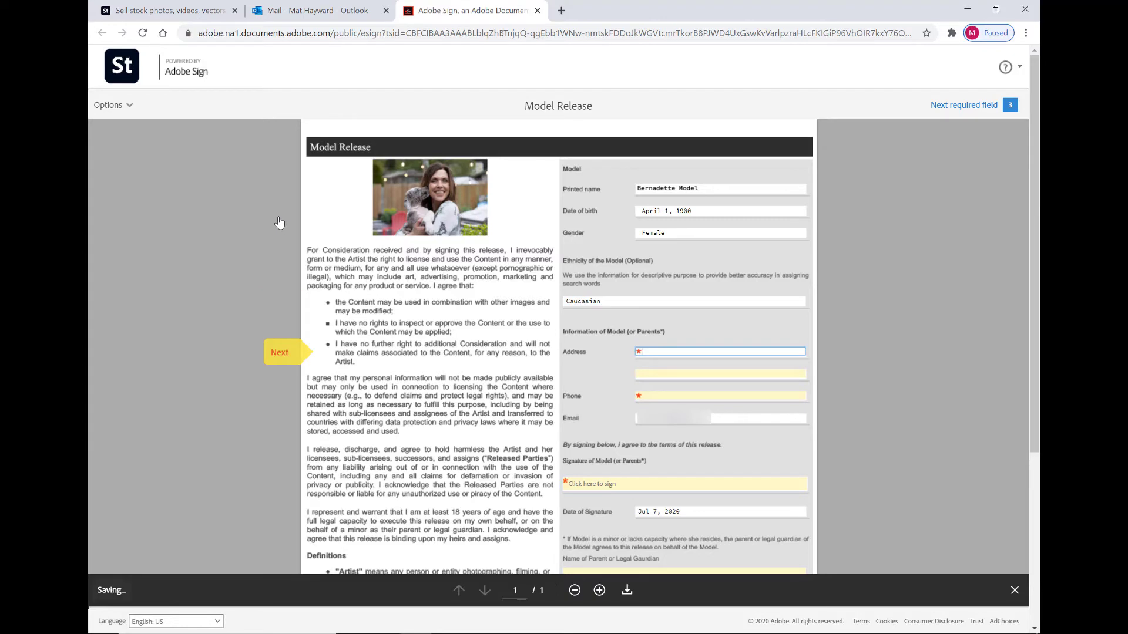
type("123 Main Street")
key("Tab")
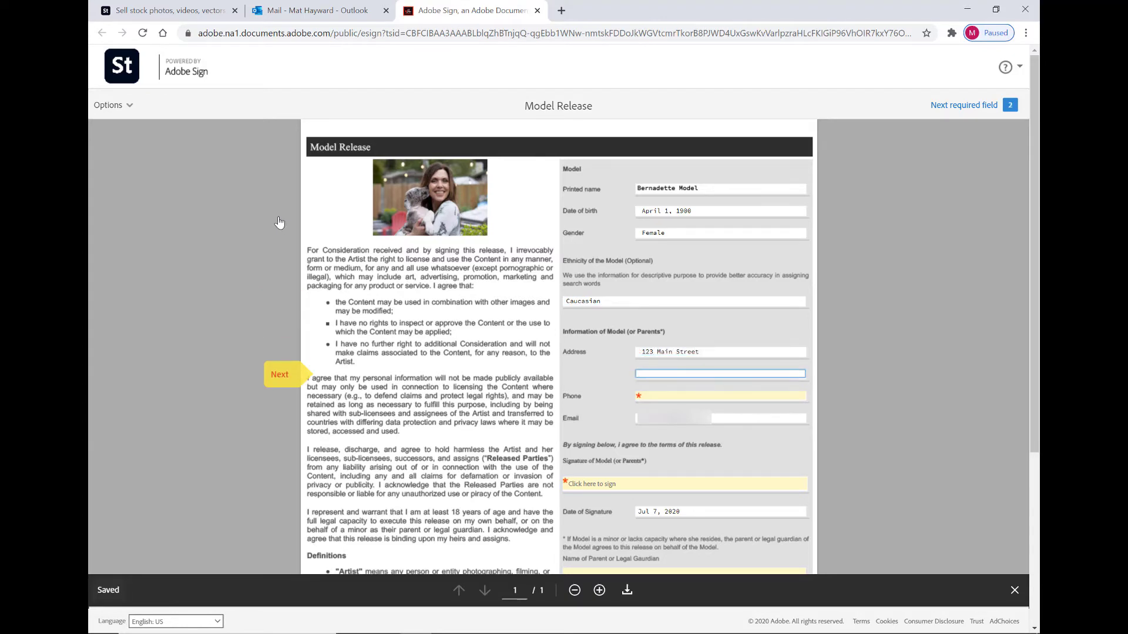
key("Tab")
type("425 ")
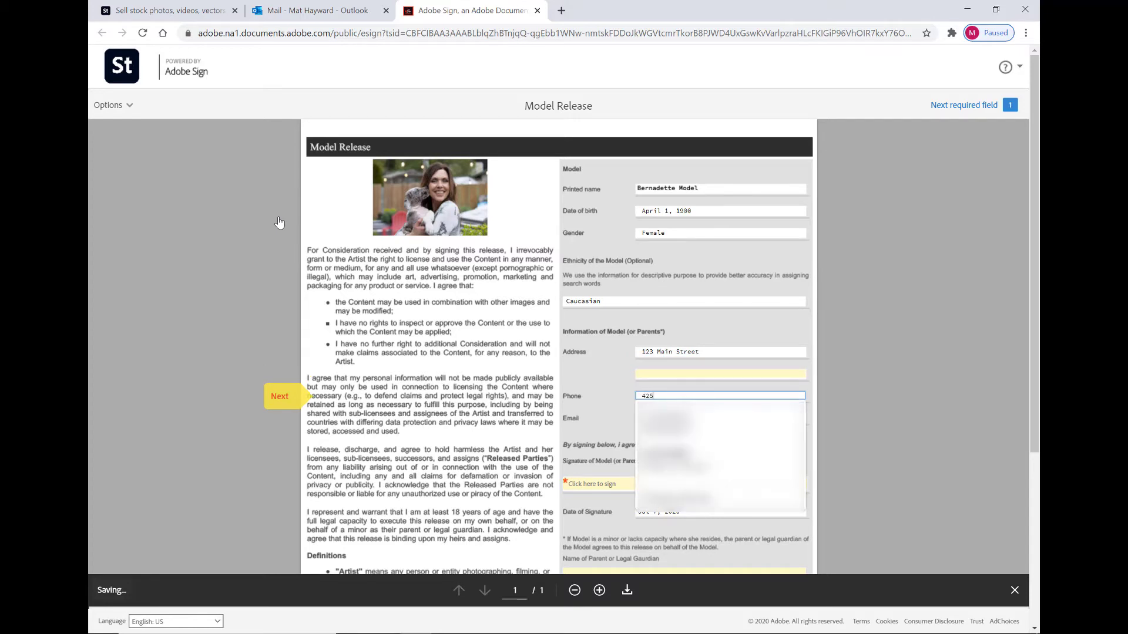
type("123 1234")
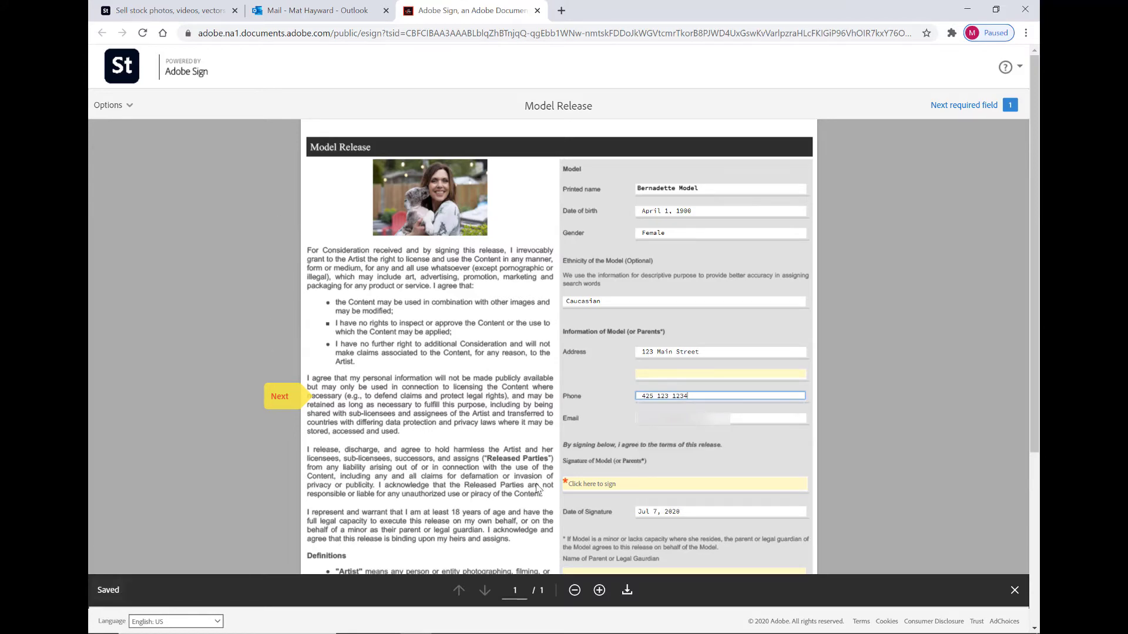
Replace the prefilled signer name with the model's name, apply the signature and finish signing
left_click(589, 489)
triple_click(475, 193)
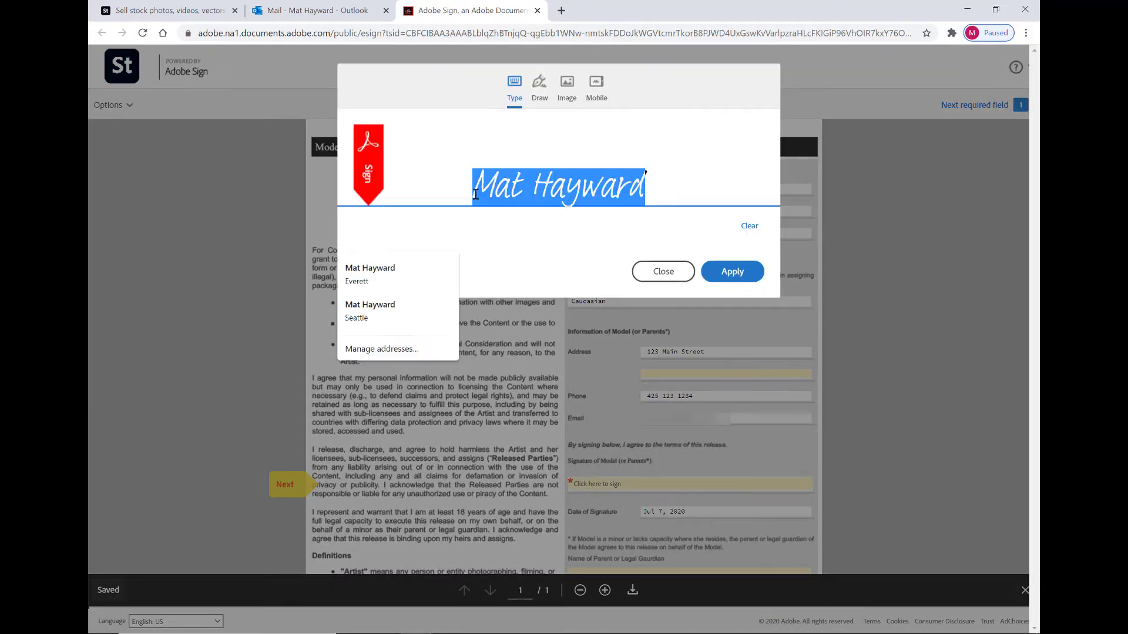
type("Bernadette ")
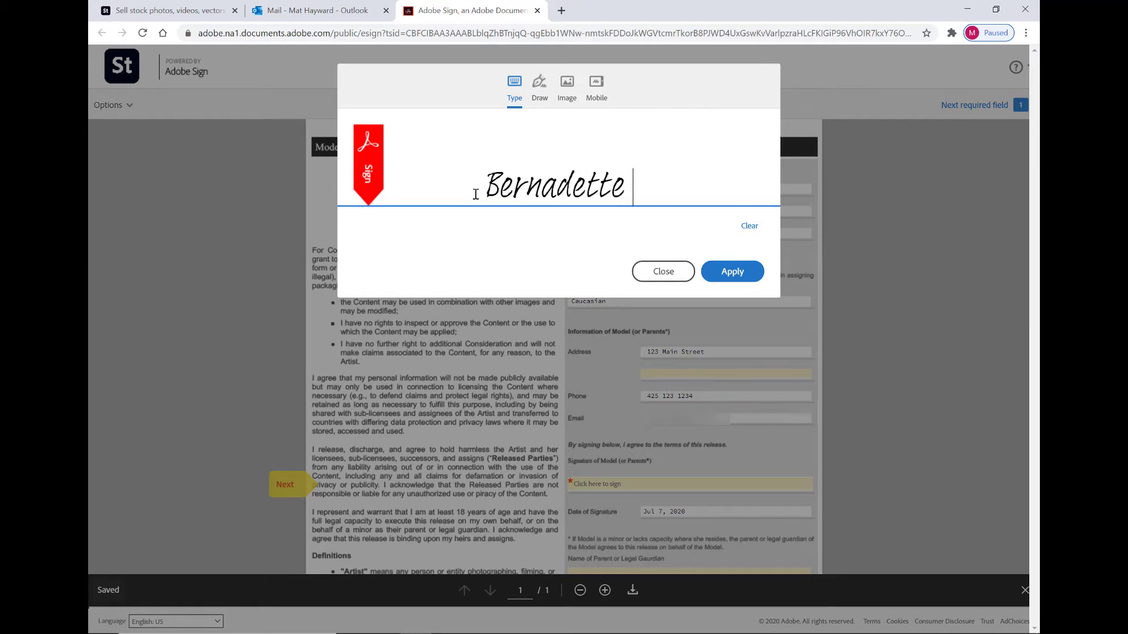
type("Model")
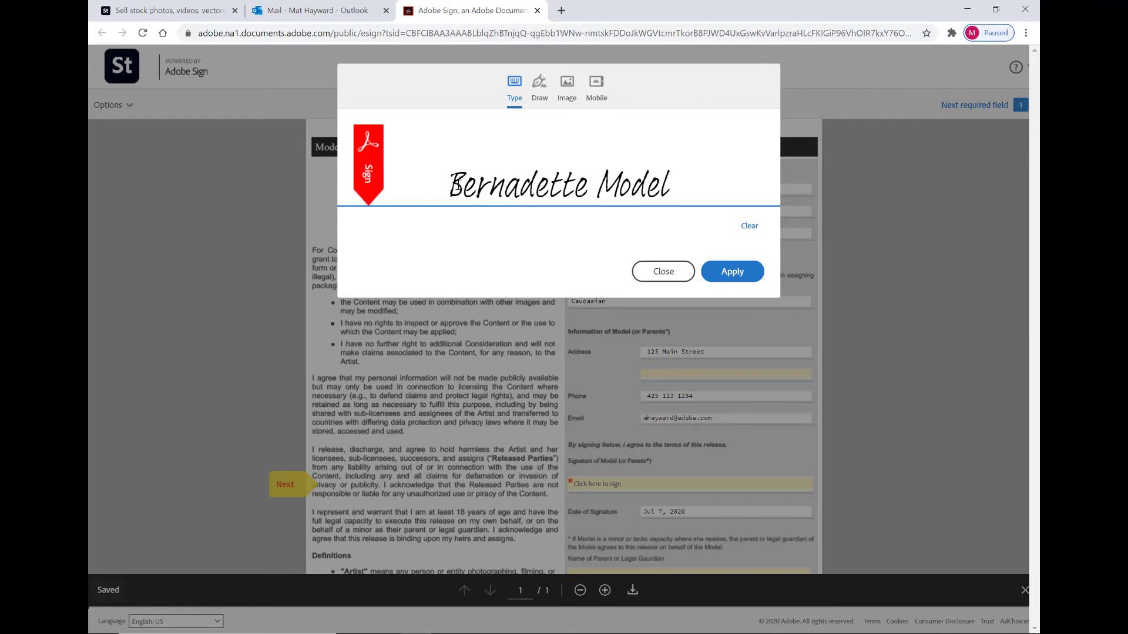
left_click(729, 272)
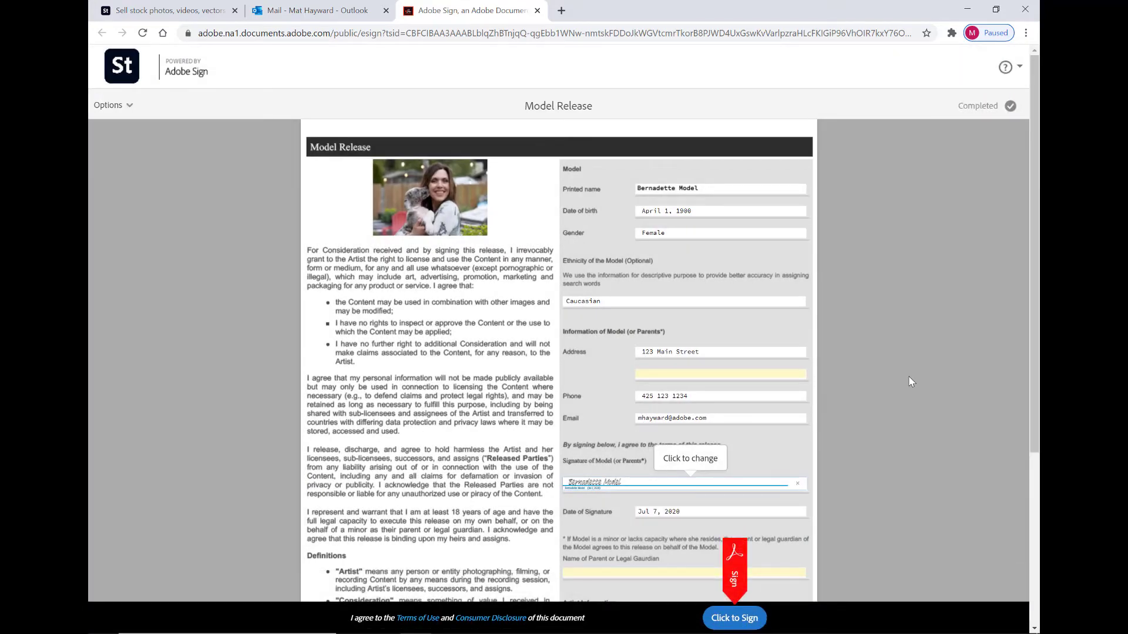
scroll(909, 381, "down", 2)
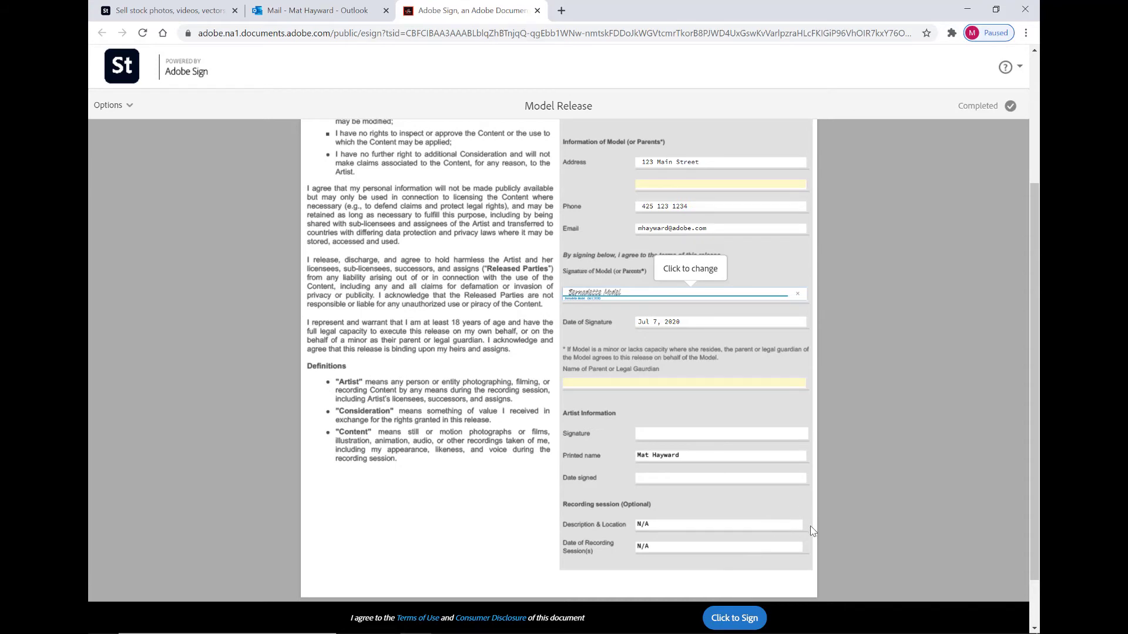
left_click(748, 621)
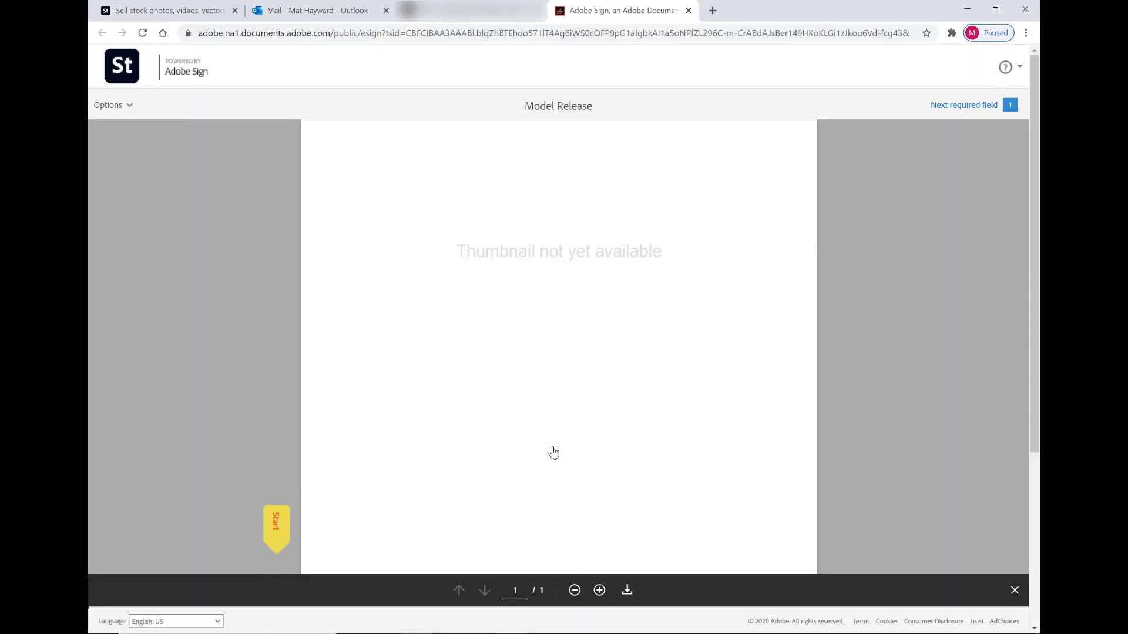
Add the artist's signature to the remaining field and finalise the Model Release
left_click(279, 534)
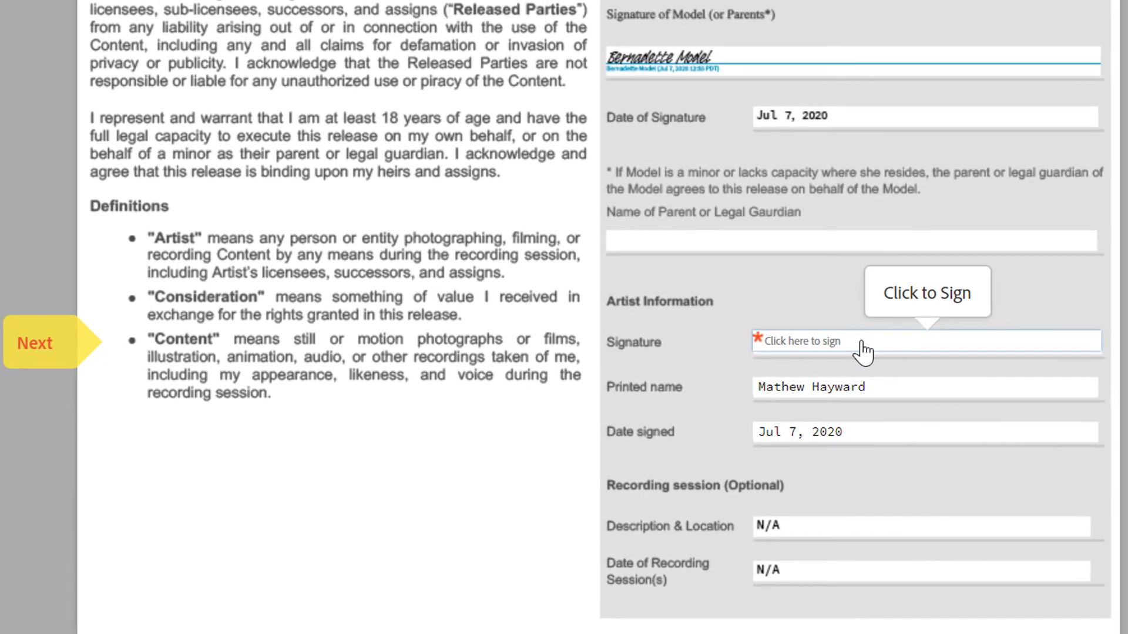
left_click(847, 346)
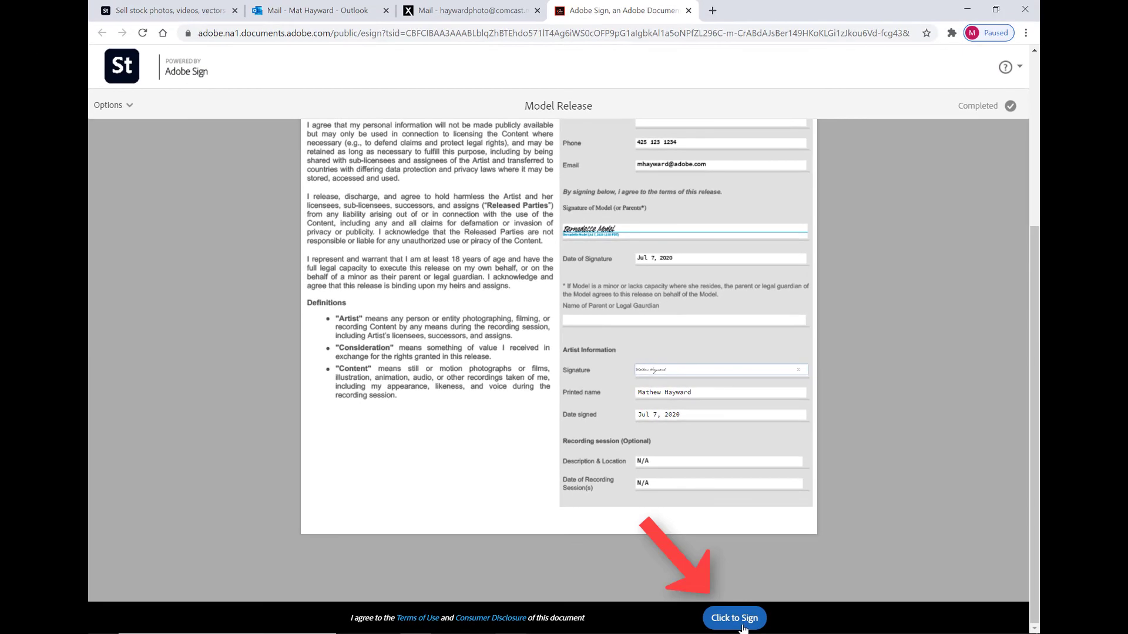
left_click(740, 625)
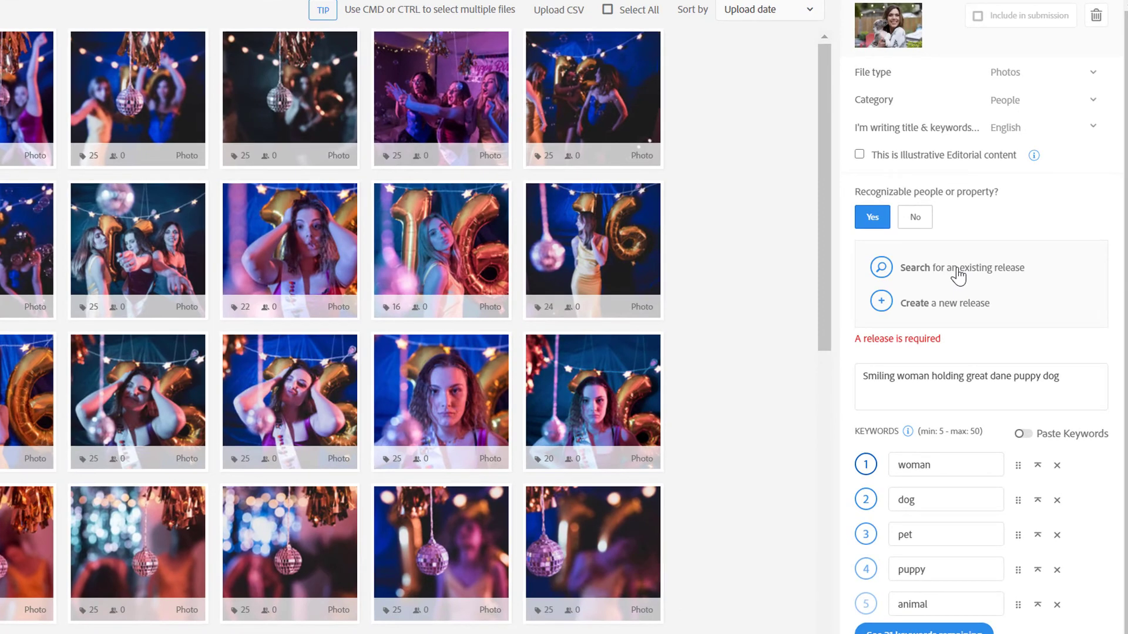
Attach the model's existing 7/7/2020 release to the woman-and-dog photo
left_click(959, 274)
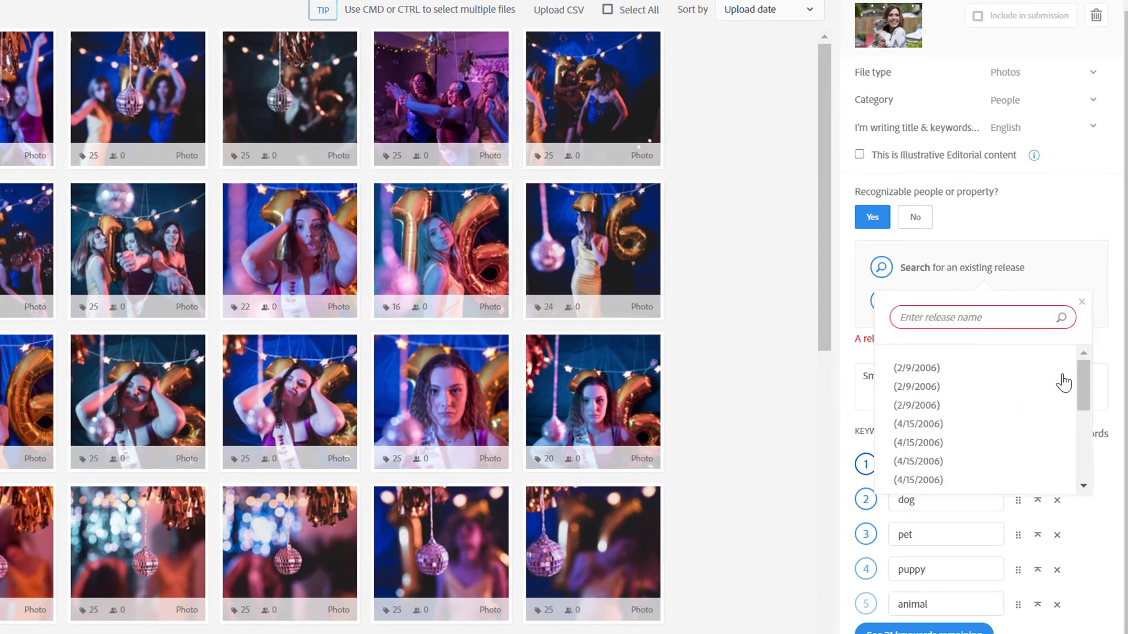
left_click_drag(1083, 374, 1095, 496)
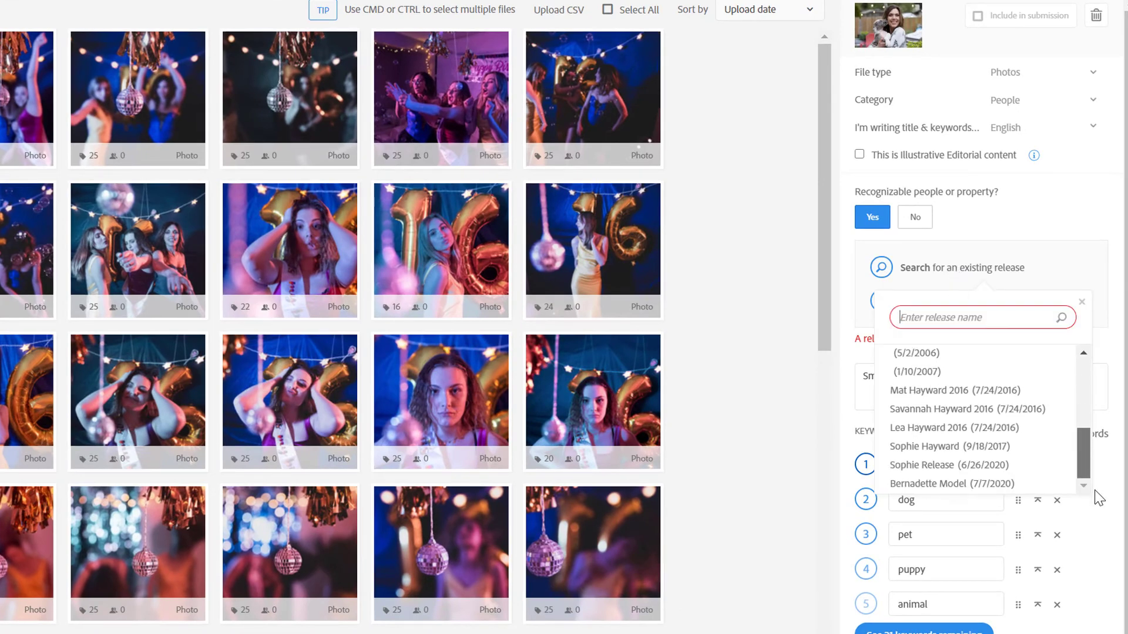
left_click(943, 485)
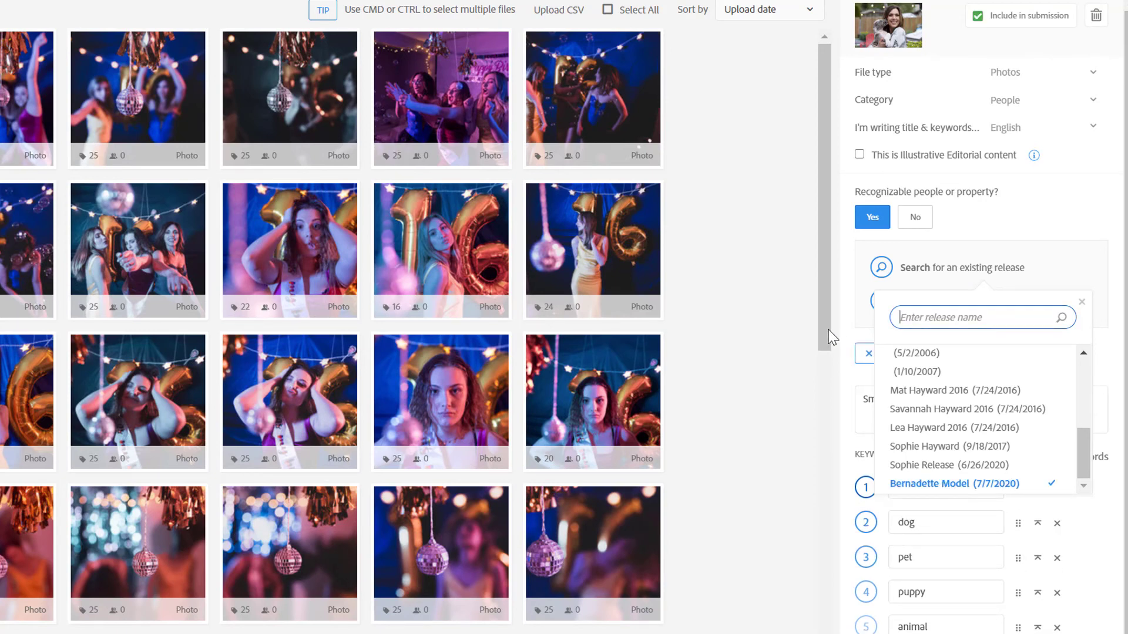
left_click(830, 378)
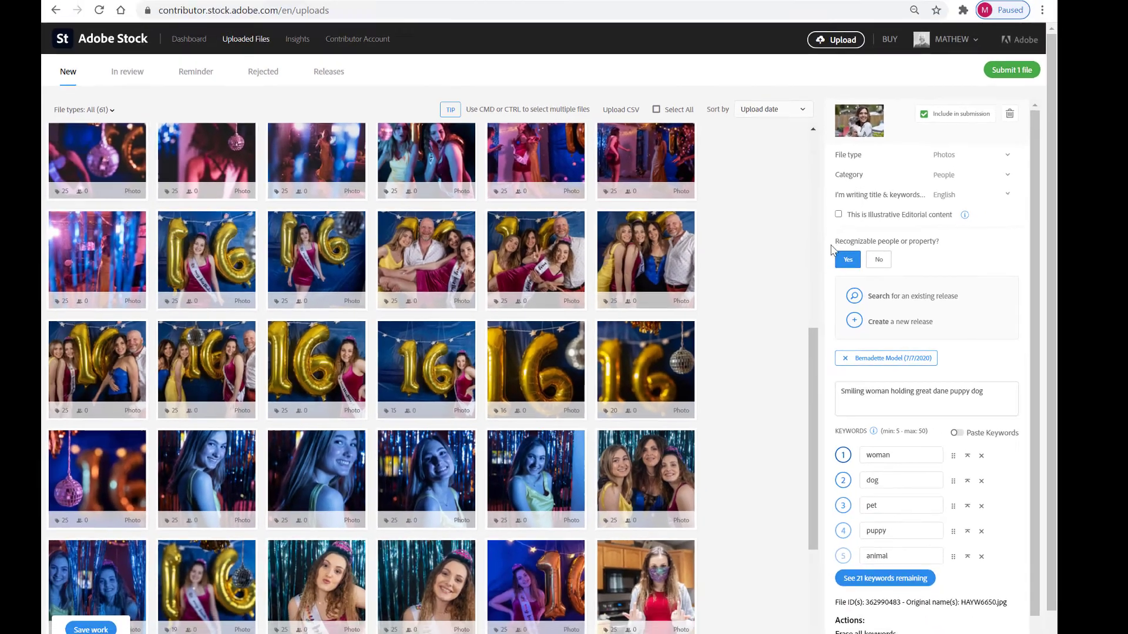
Return to the top of the uploads grid and start submitting the one ready file
scroll(490, 273, "up", 15)
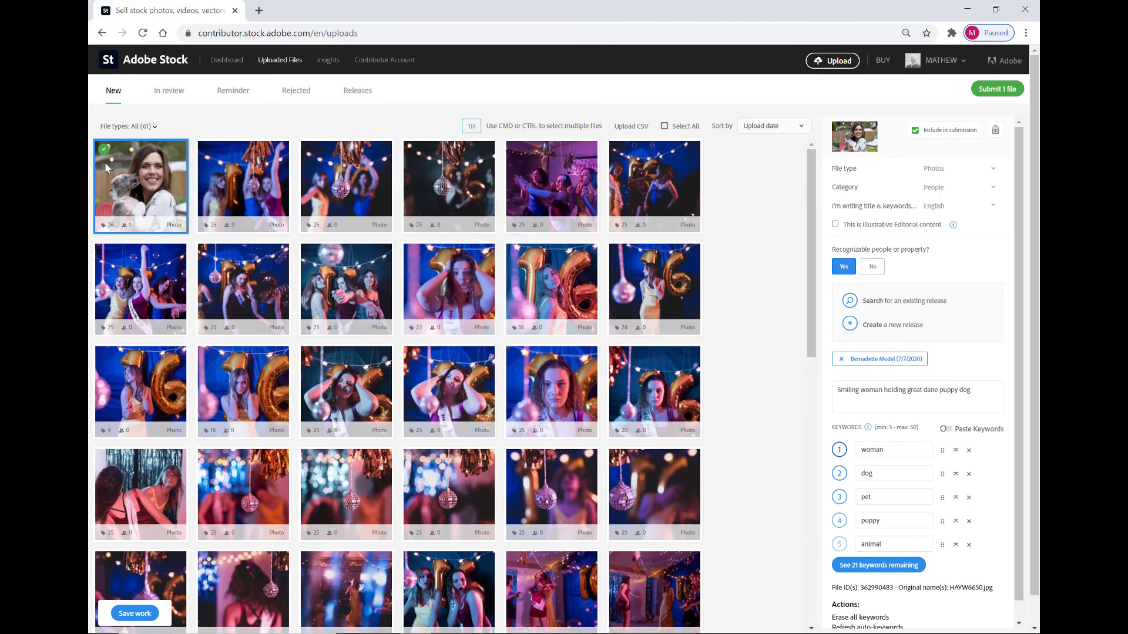
mouse_move(110, 166)
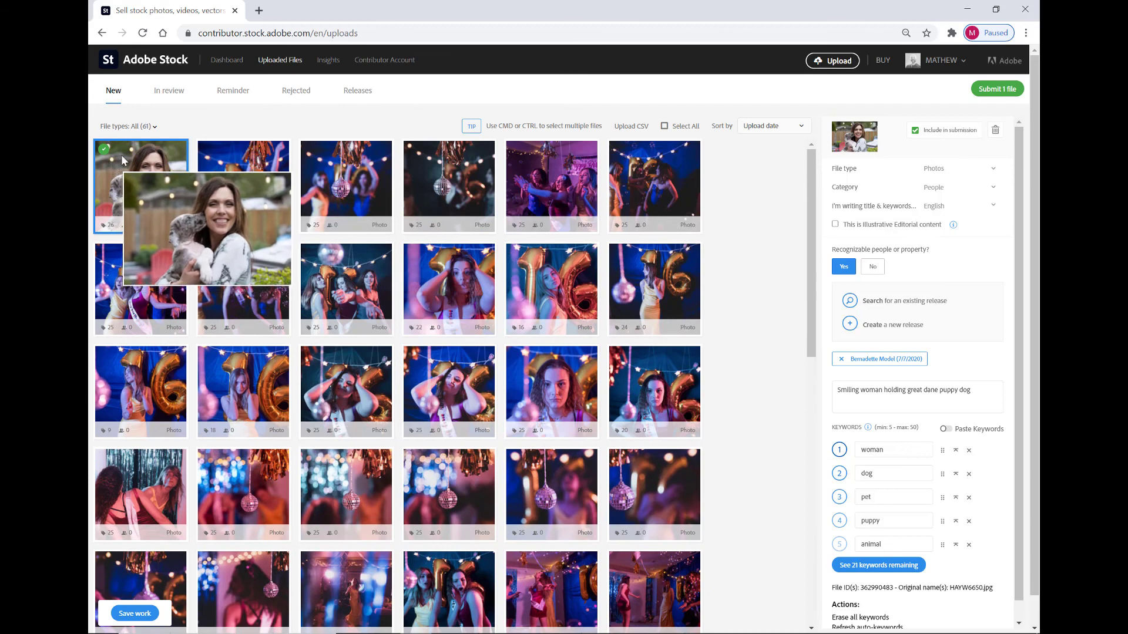
left_click(1002, 89)
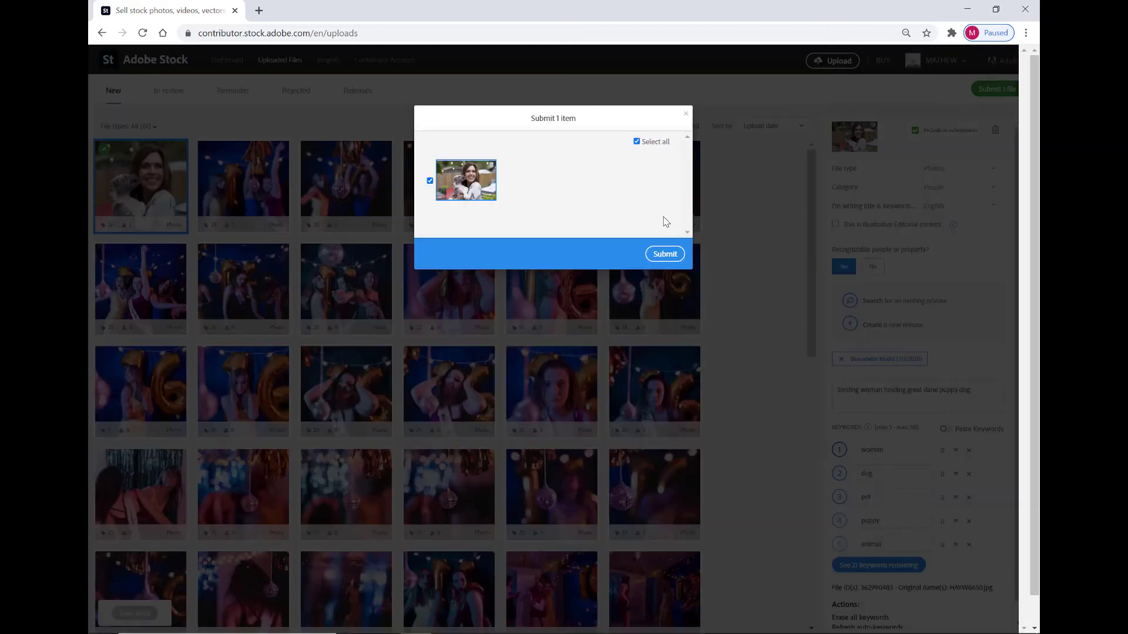